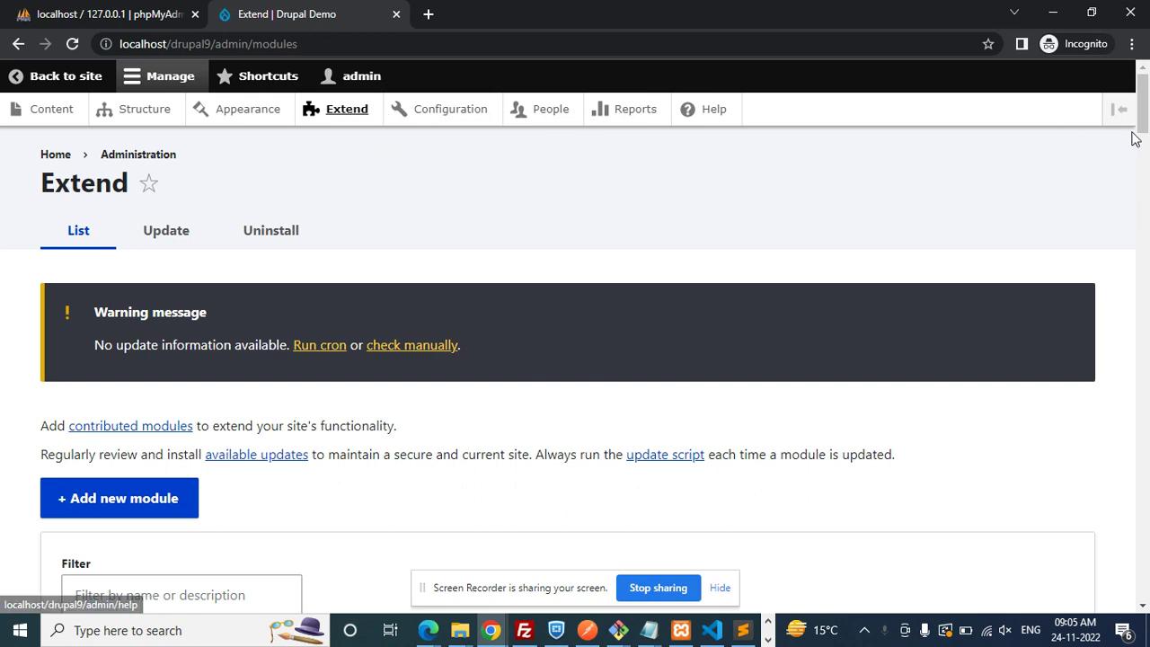
- Go from Configuration to the Web services REST page listing the enabled Content resource
drag(1143, 106, 1144, 552)
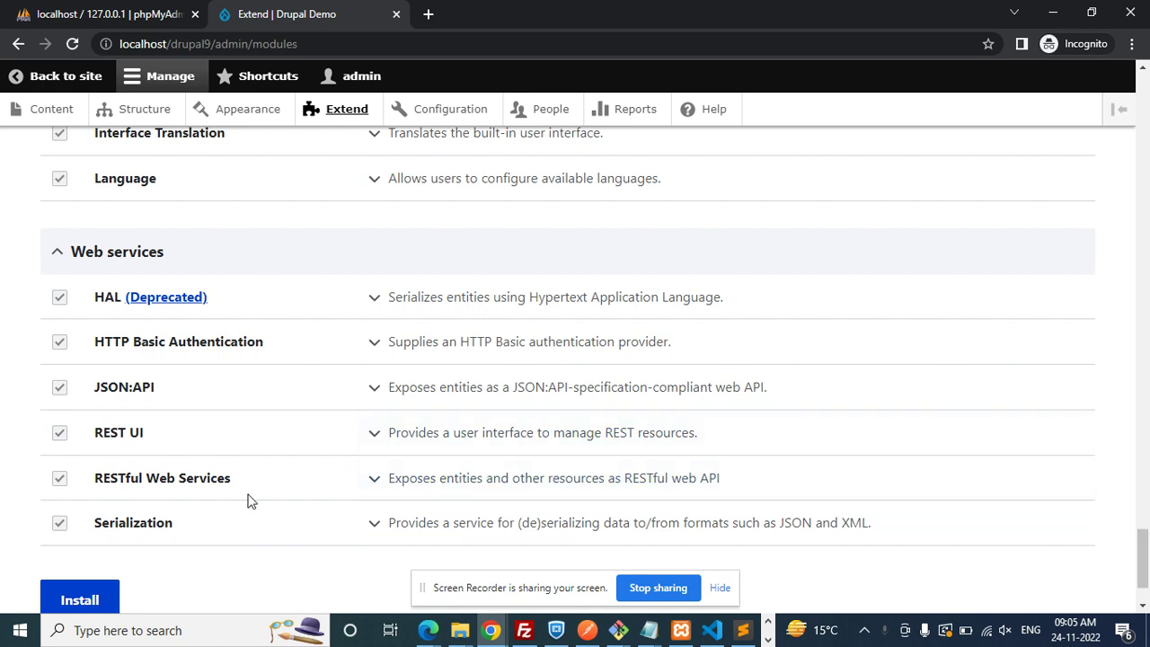
click(447, 115)
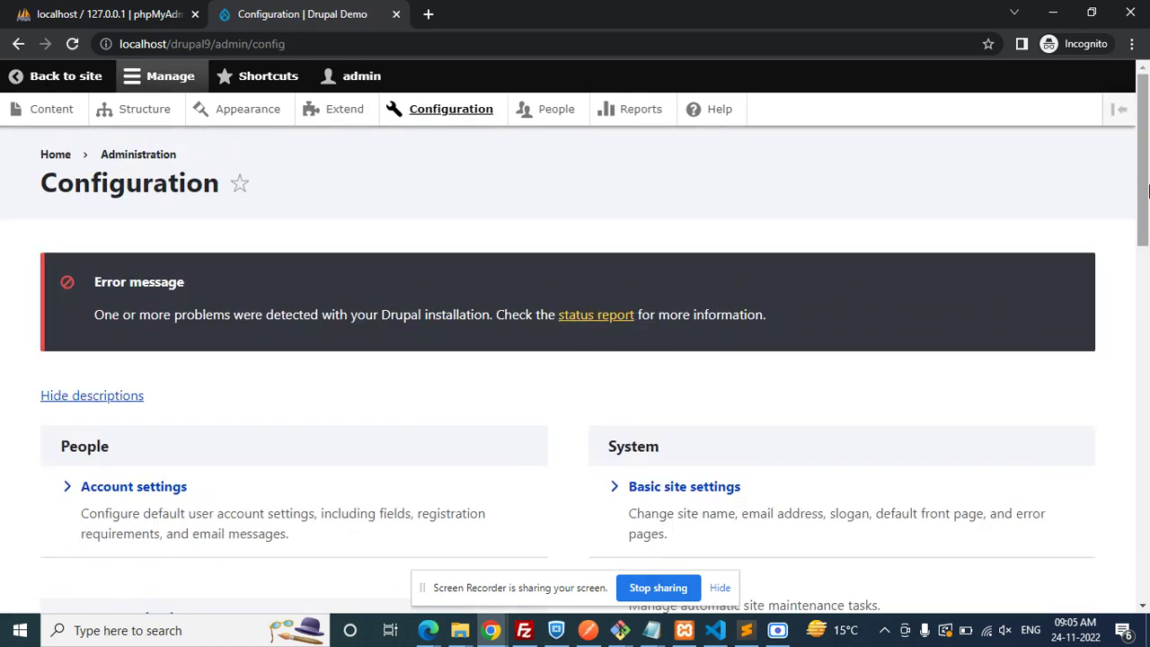
drag(1147, 188, 1147, 556)
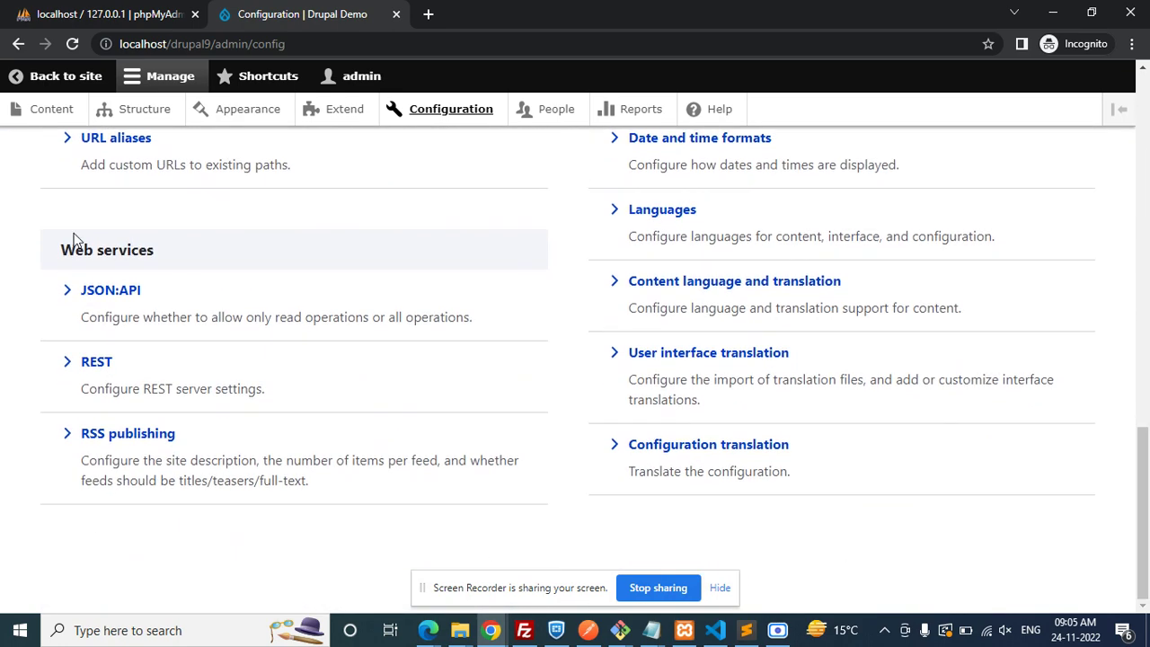
click(96, 366)
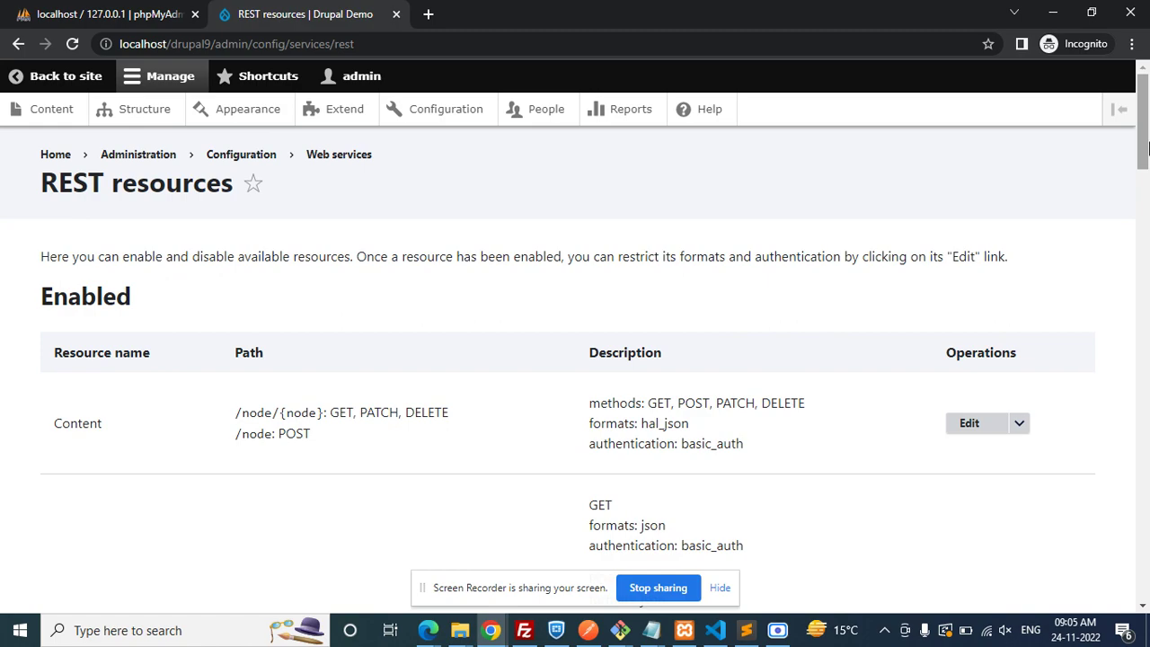
mouse_move(1145, 148)
mouse_down()
mouse_move(1143, 549)
mouse_move(1146, 184)
mouse_up()
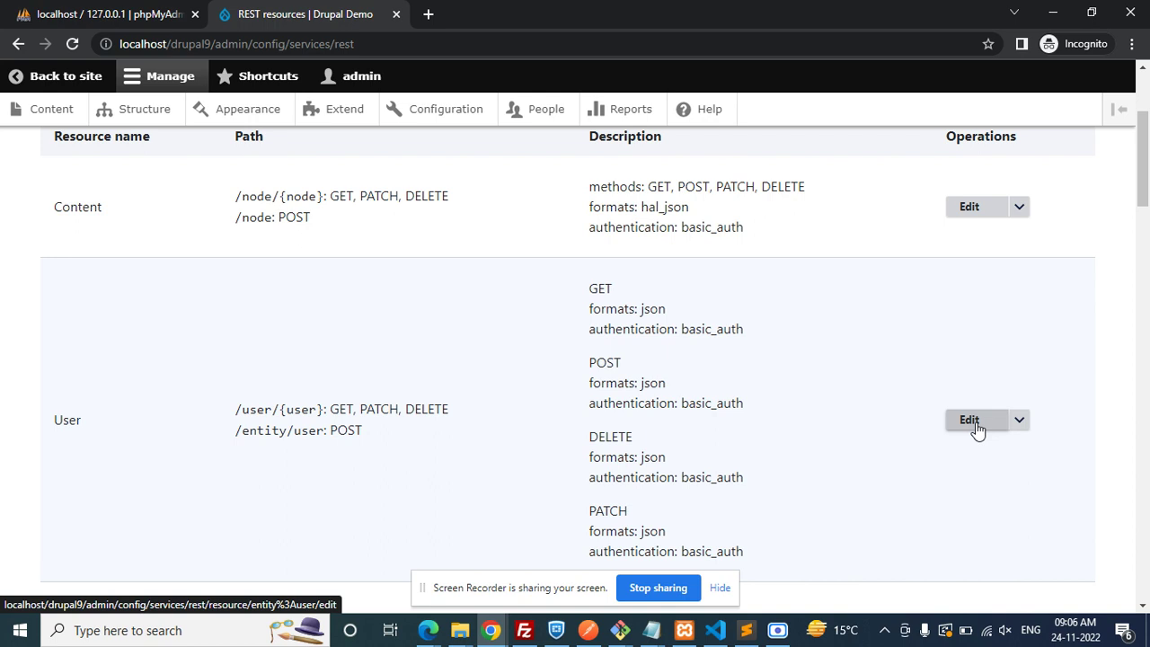
- Resend the saved POST localhost/drupal9/session/token request in Postman and select the returned token
click(589, 631)
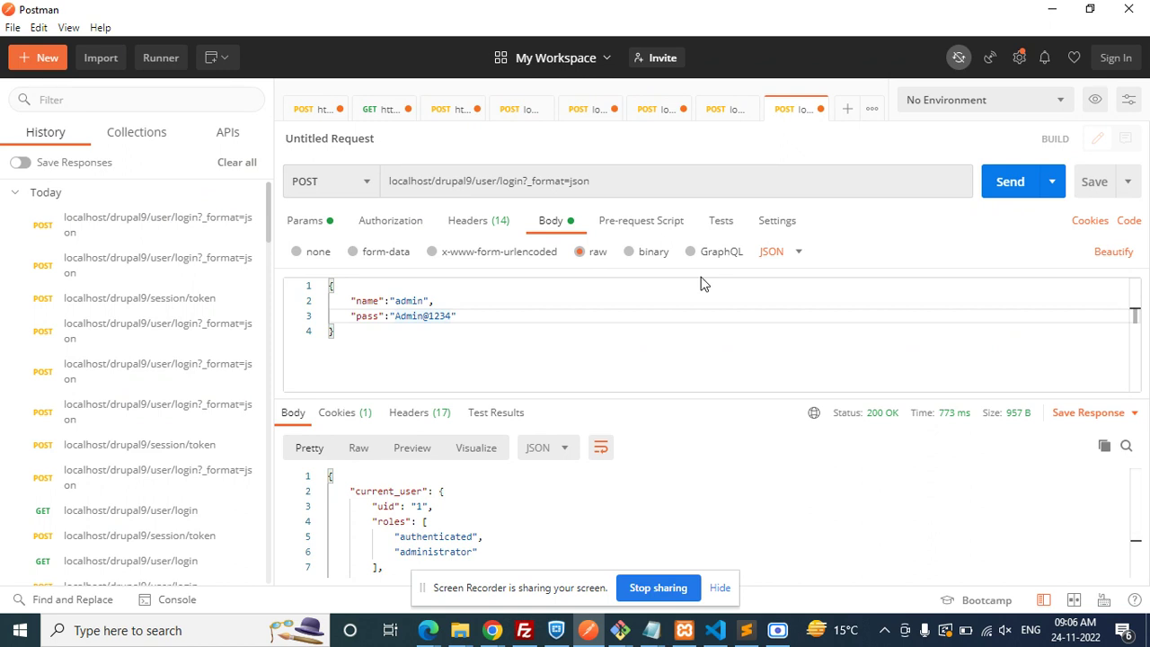
mouse_move(125, 298)
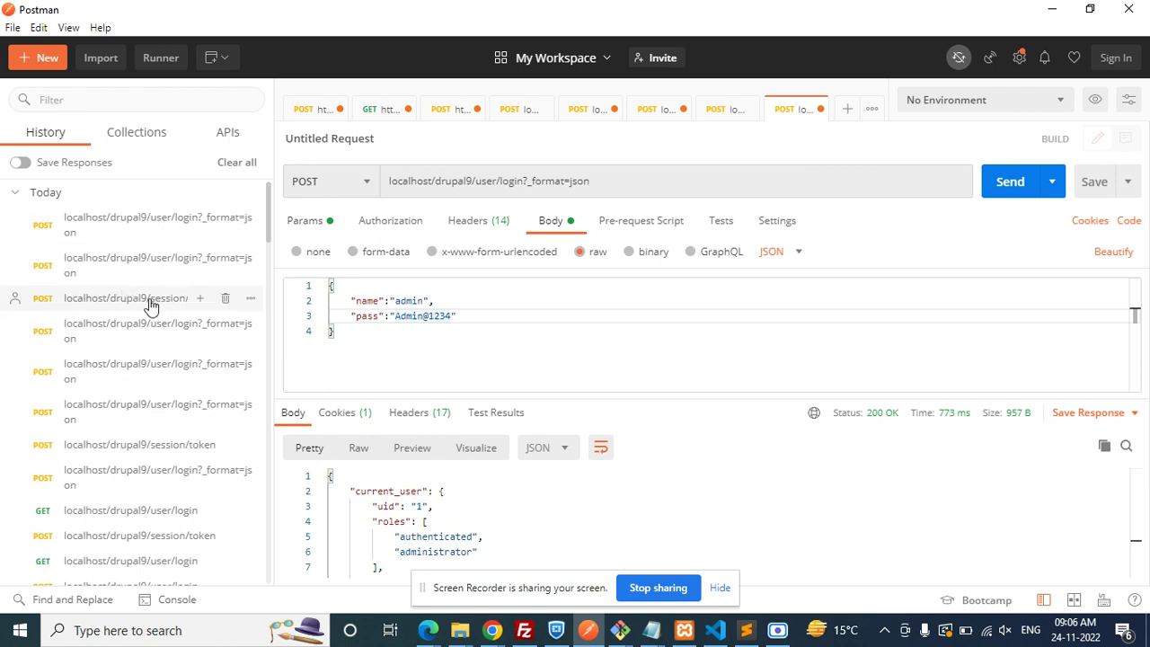
click(150, 302)
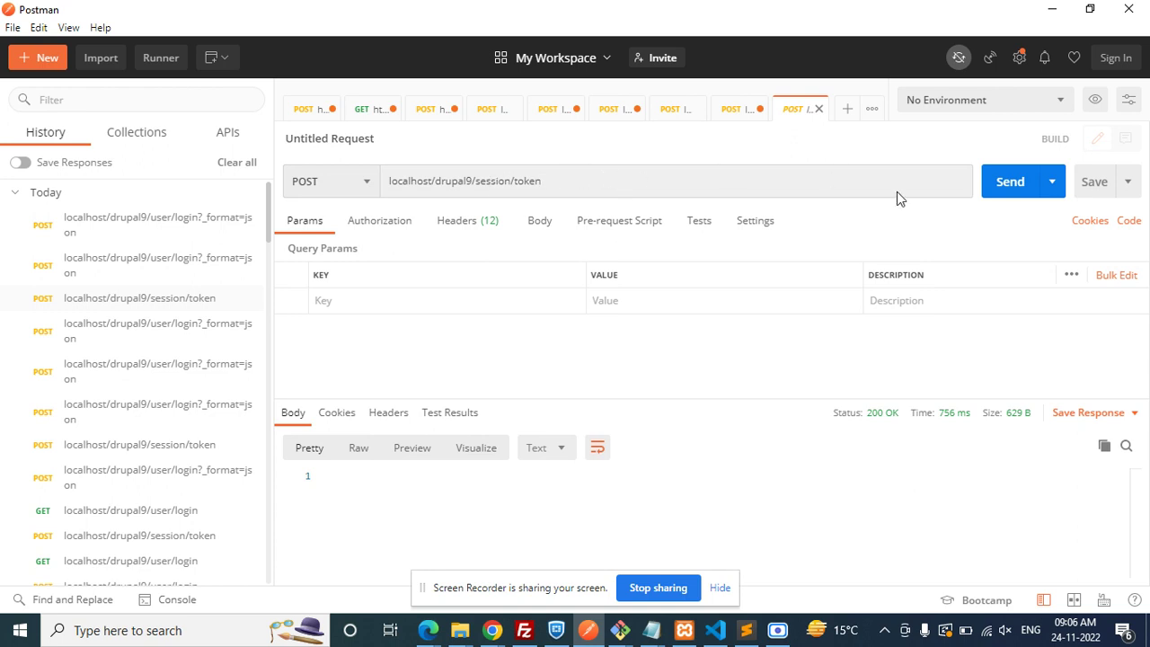
click(1009, 184)
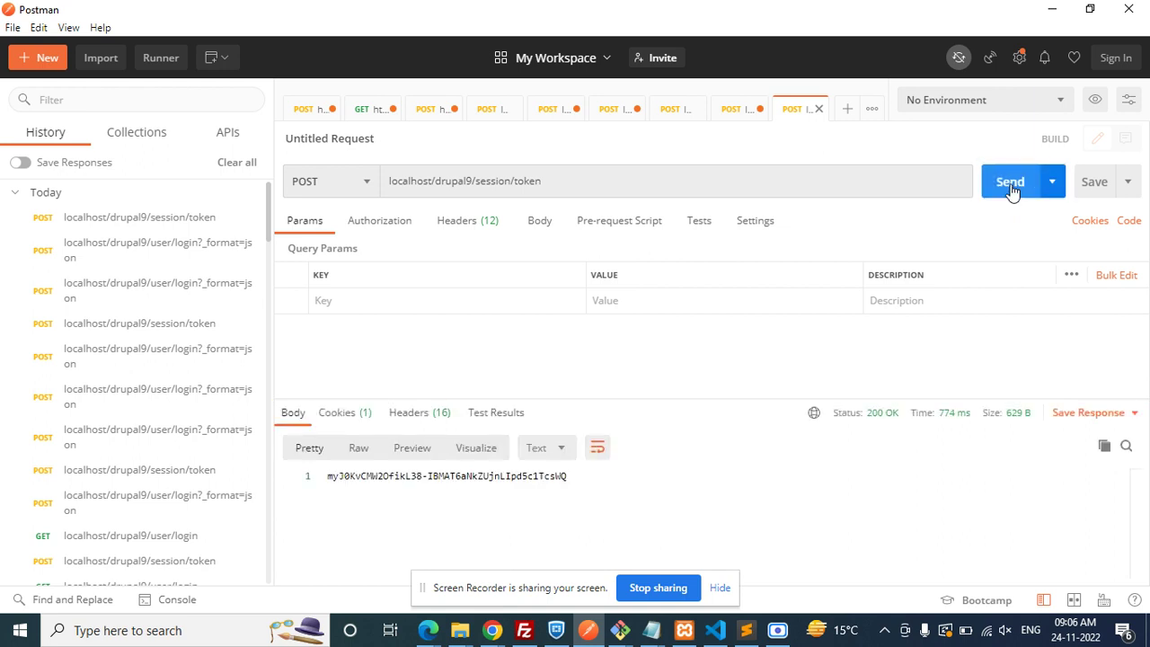
click(571, 476)
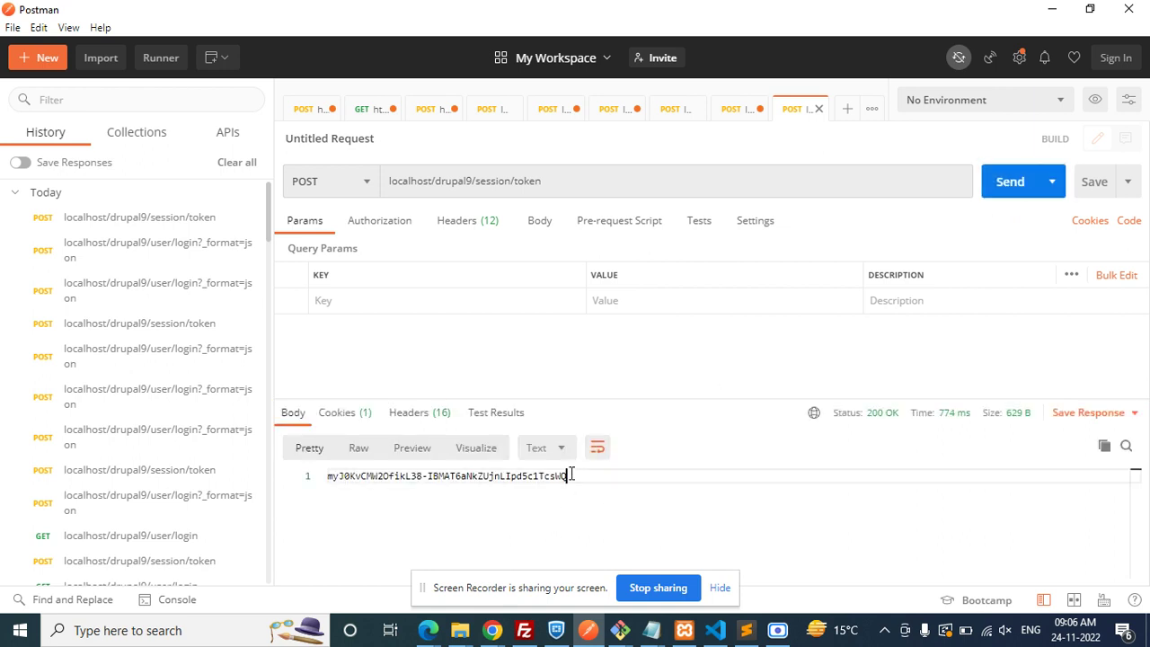
drag(571, 475, 329, 475)
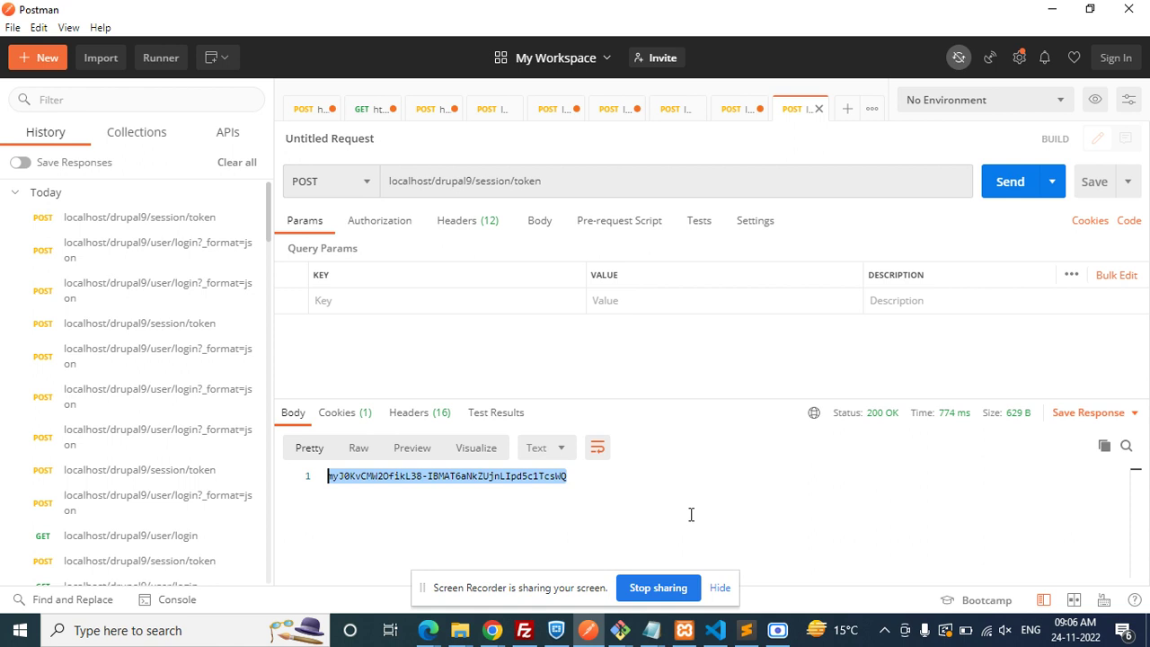
mouse_move(144, 356)
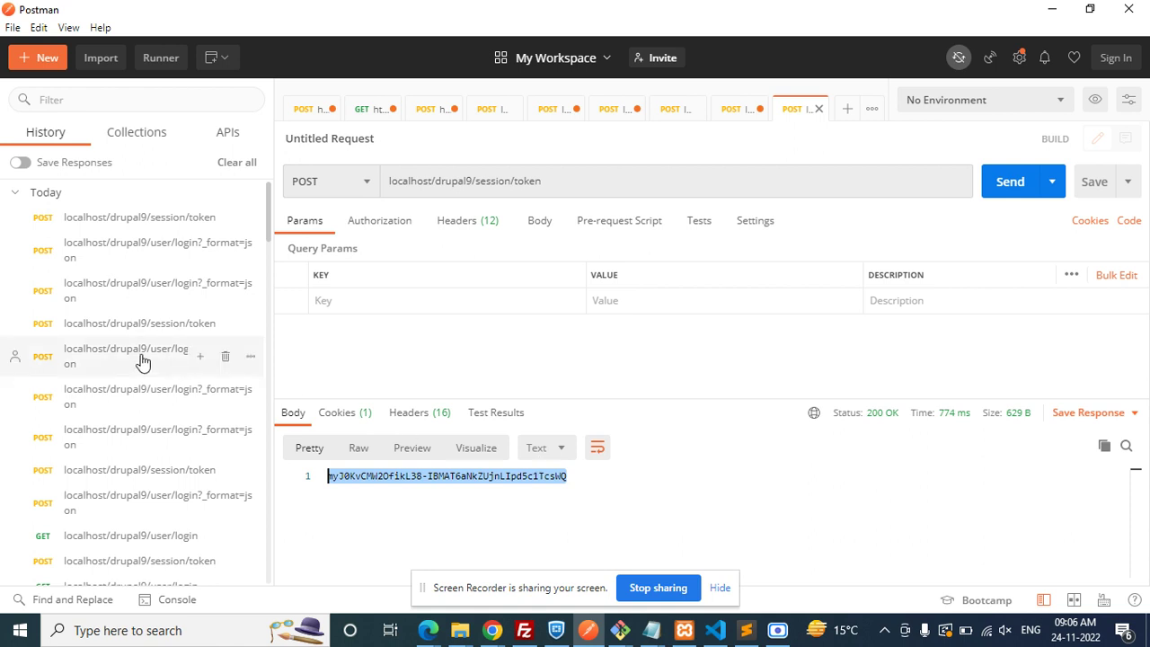
- Paste the fresh token into the user/login X-CSRF-Token header and send the login POST
click(151, 289)
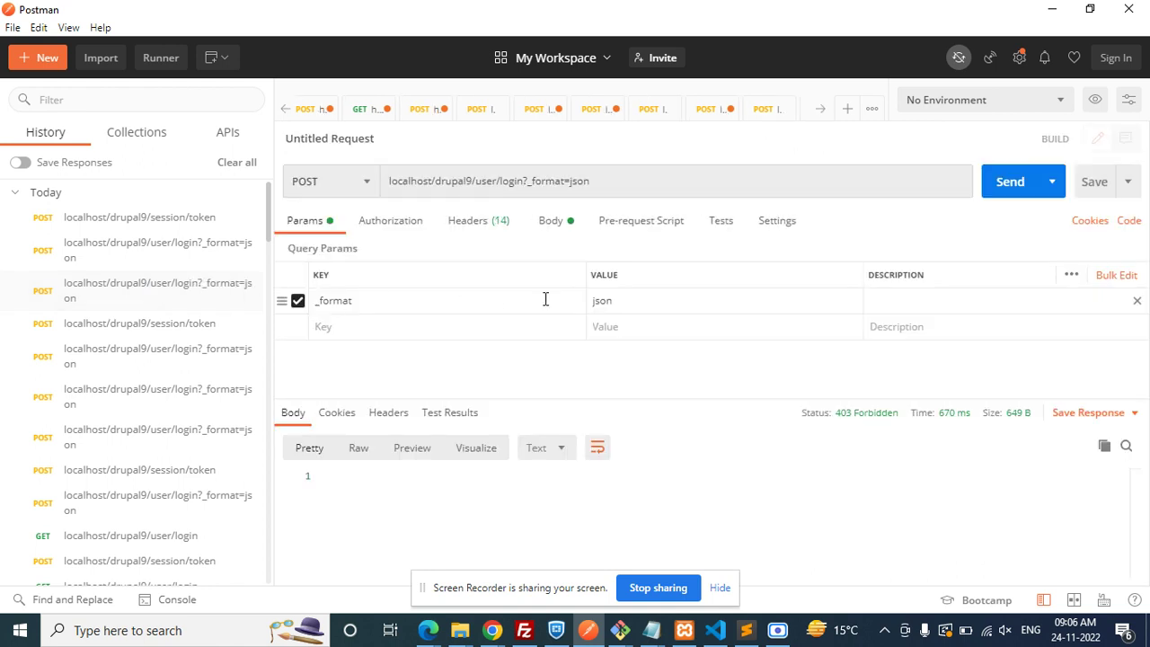
click(485, 224)
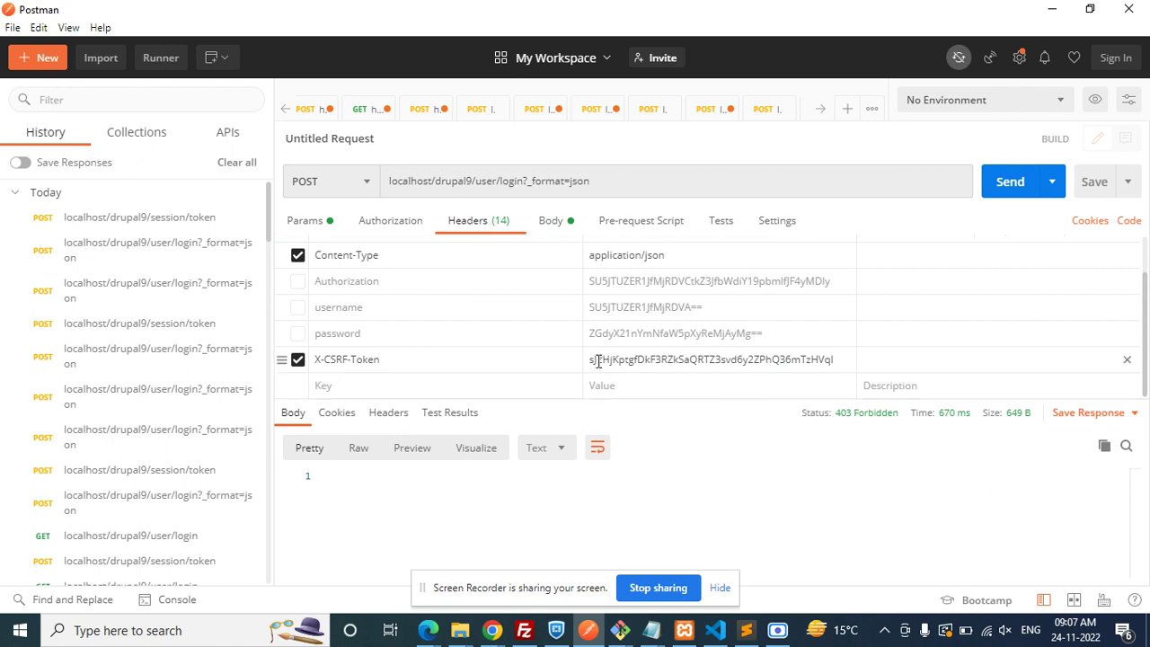
click(845, 361)
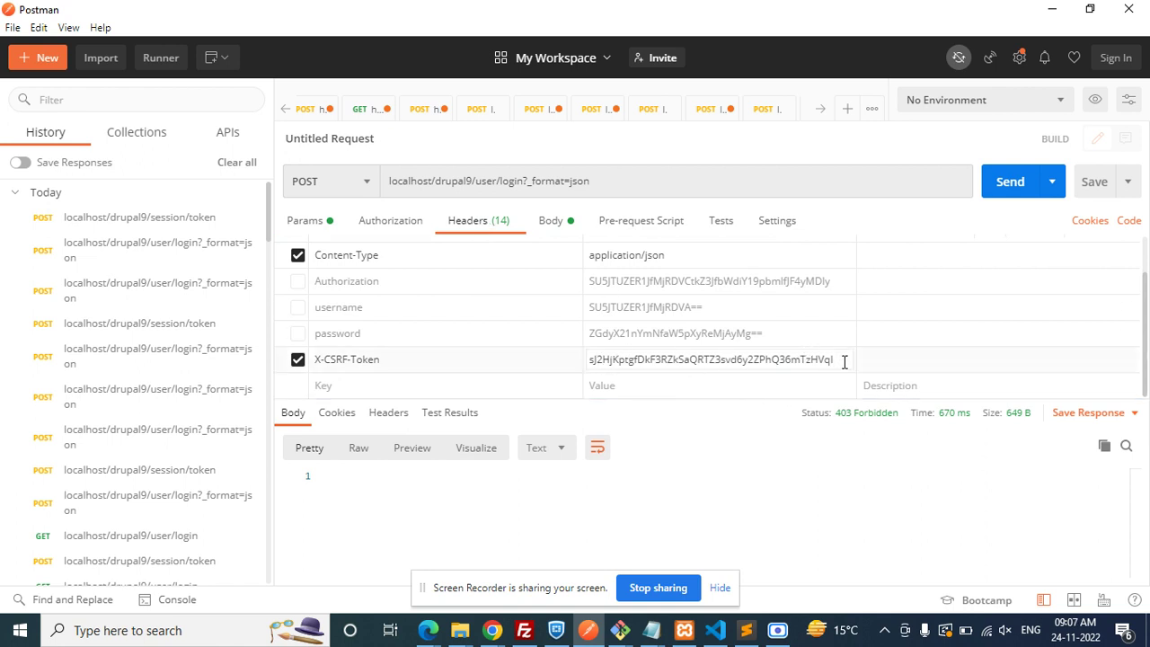
key(BackSpace)
key(BackSpace)
key(BackSpace)
key(BackSpace)
key(BackSpace)
key(BackSpace)
key(ctrl+z)
key(BackSpace)
key(BackSpace)
key(BackSpace)
key(BackSpace)
key(BackSpace)
key(BackSpace)
key(BackSpace)
key(BackSpace)
key(BackSpace)
key(BackSpace)
key(BackSpace)
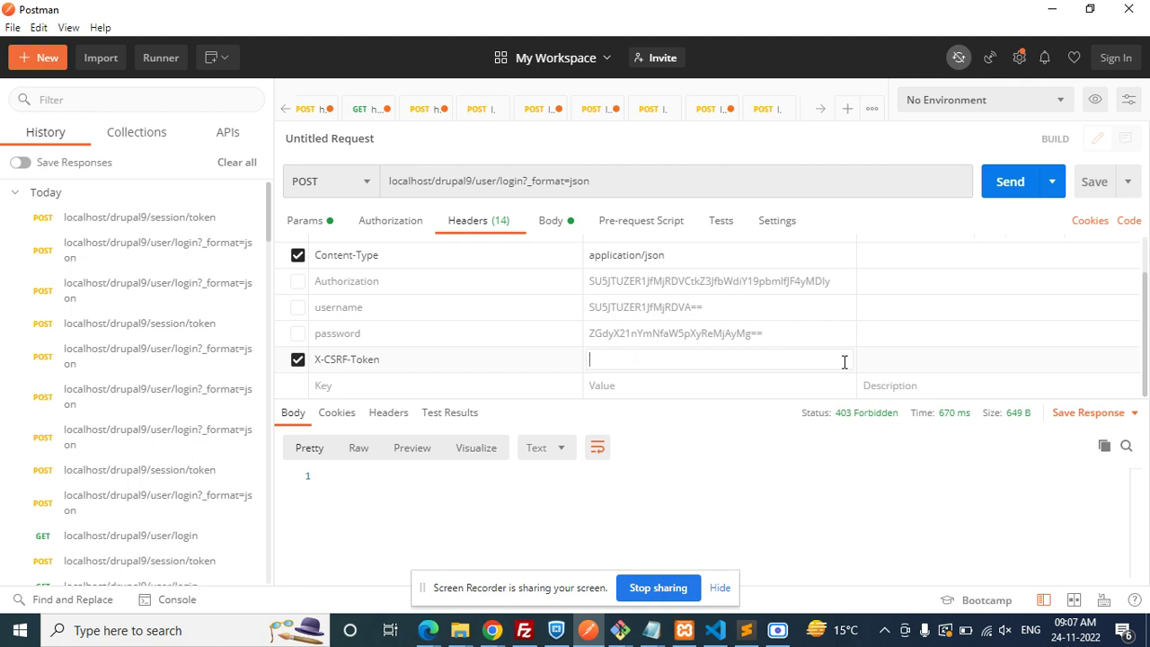
key(ctrl+v)
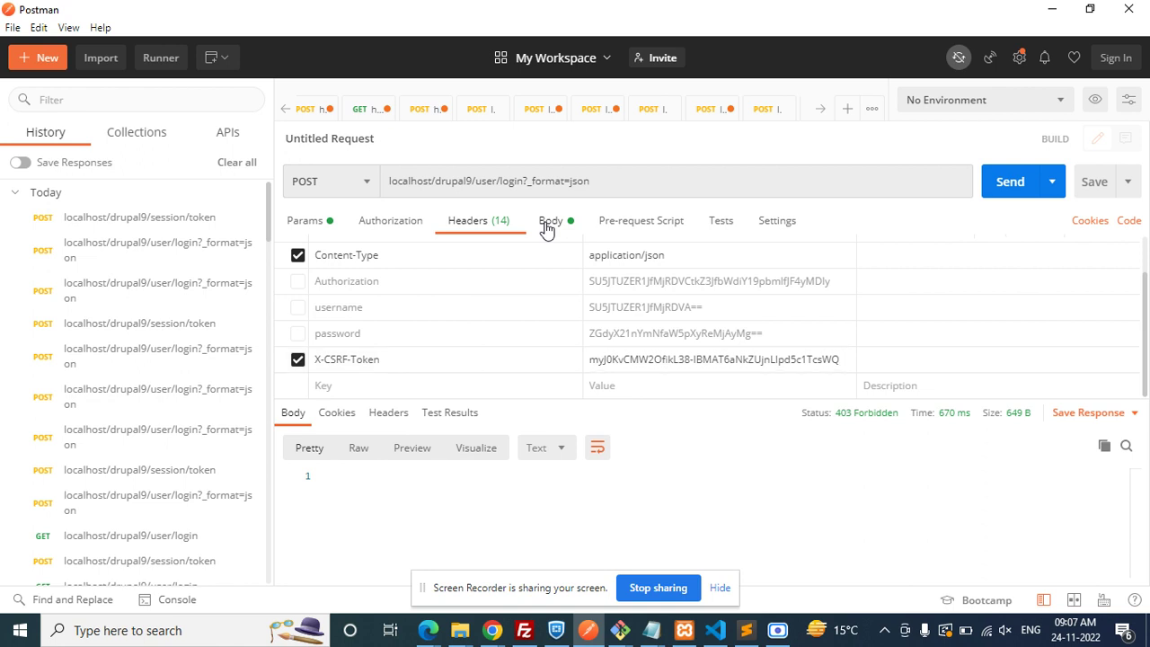
click(548, 223)
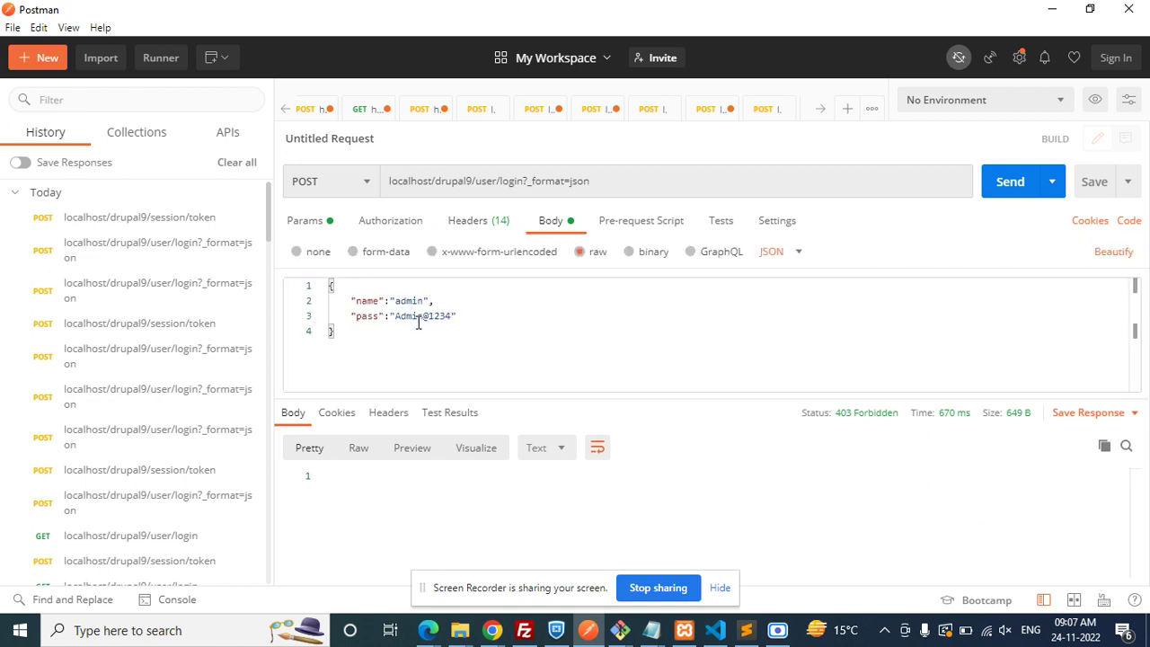
click(1003, 184)
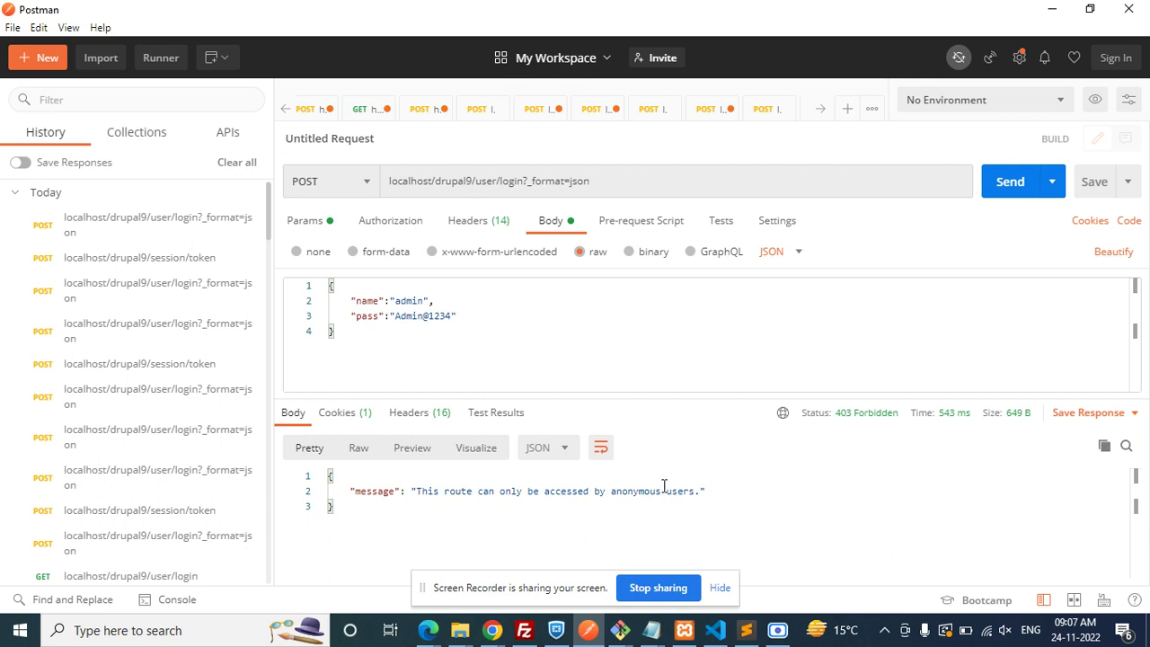
- Delete the localhost SESS cookie in Postman's Manage Cookies dialog
click(1086, 220)
mouse_move(575, 239)
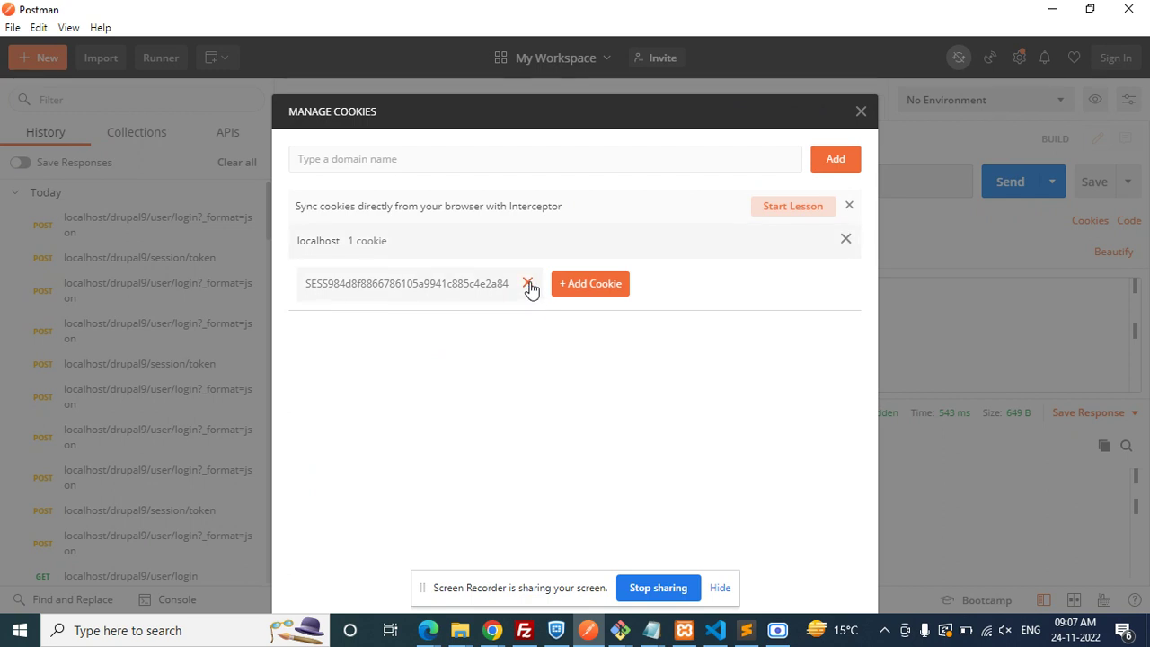
click(527, 284)
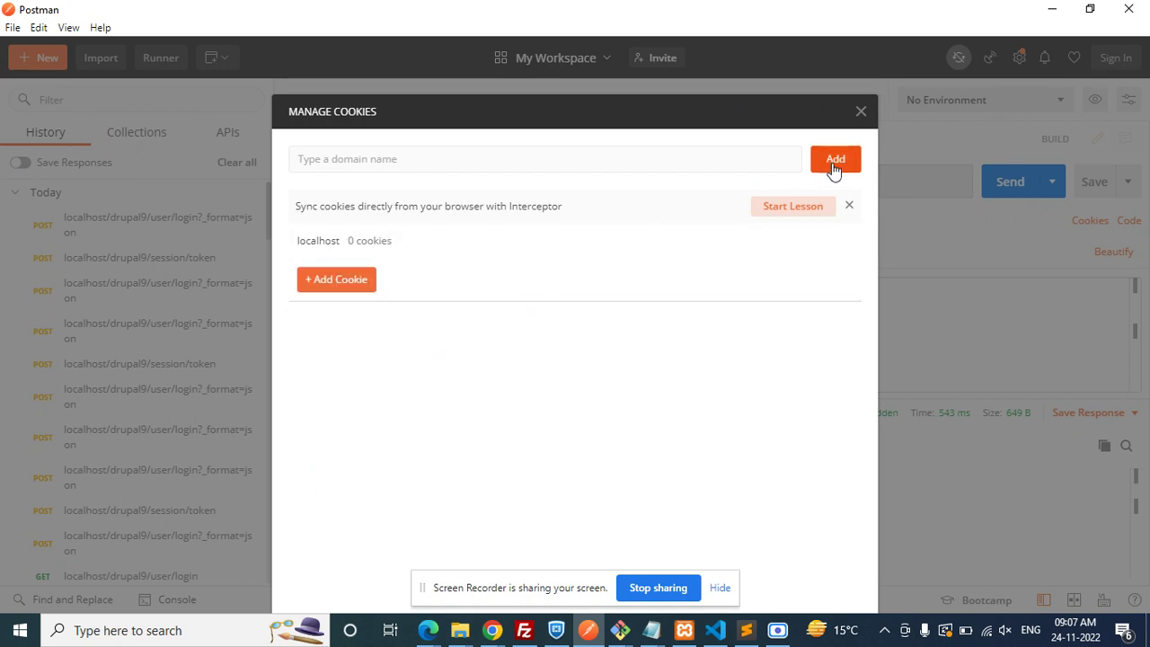
click(861, 112)
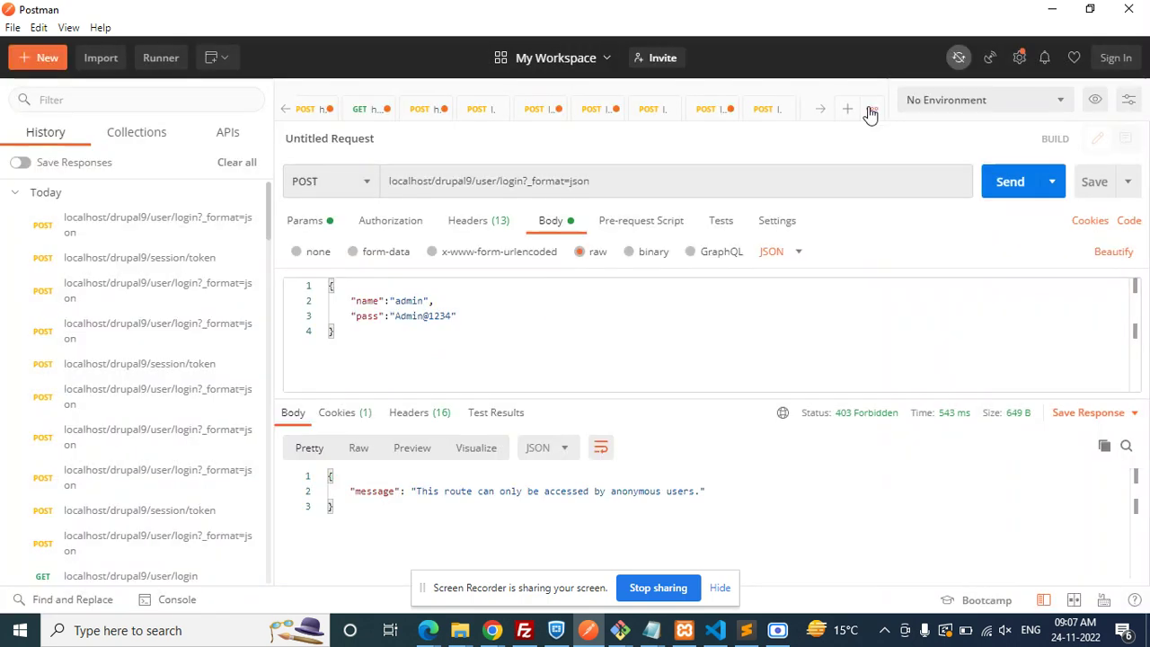
- Resend the login POST and review current_user, csrf_token and logout_token in the 200 OK response
click(1009, 182)
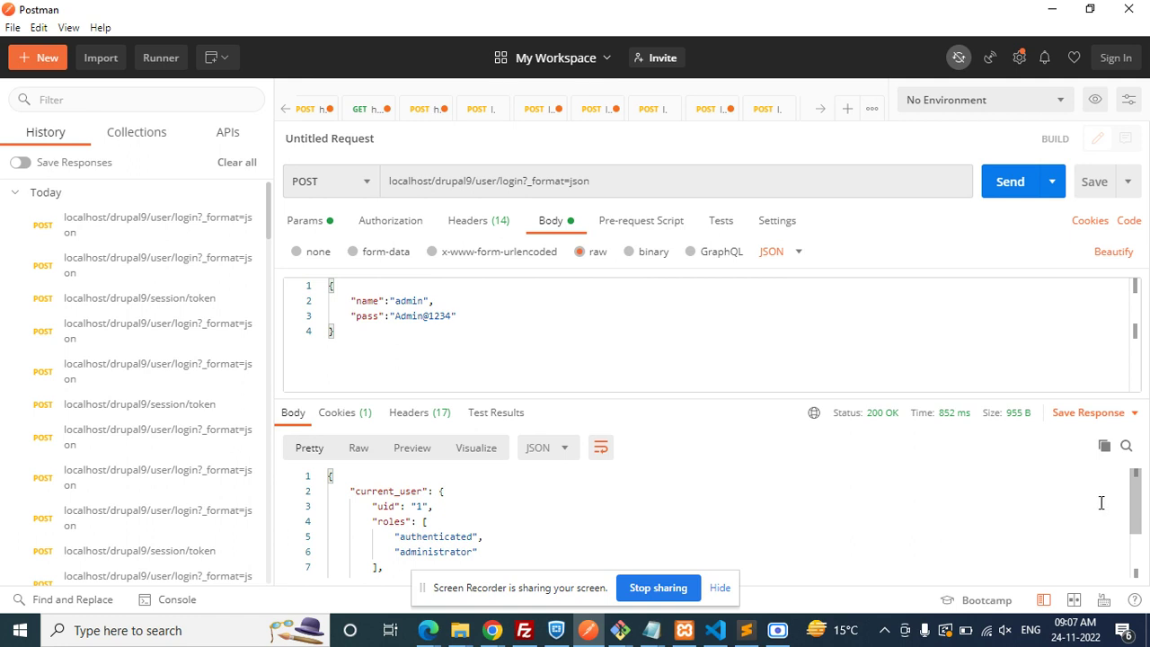
drag(1136, 512, 1136, 536)
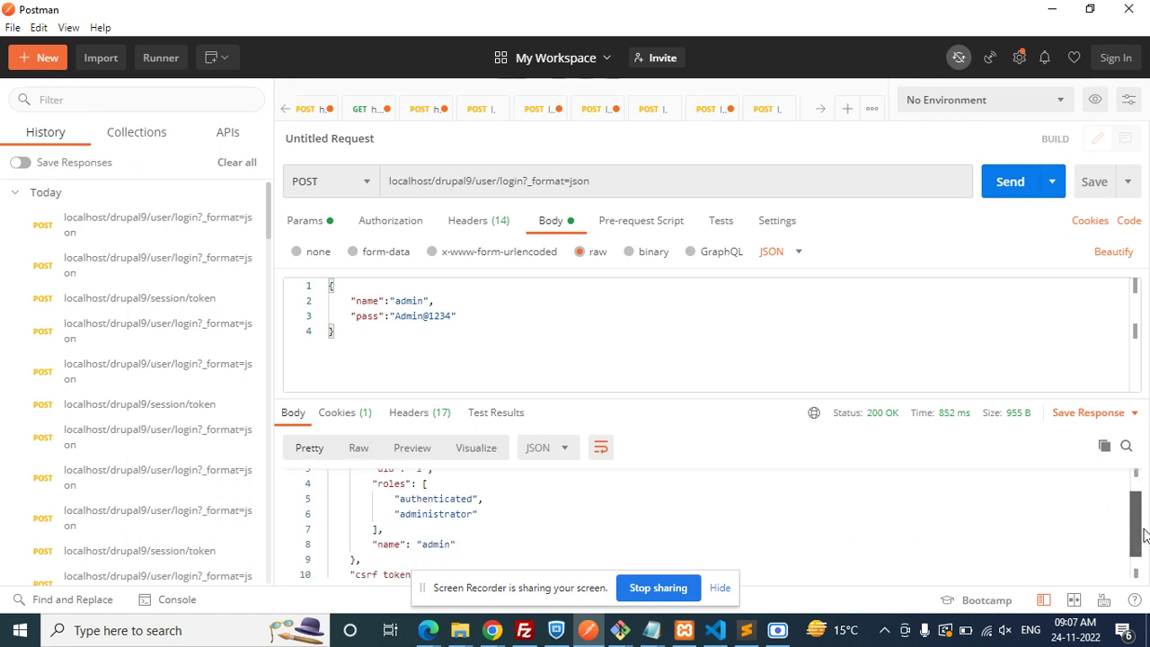
drag(543, 579, 705, 627)
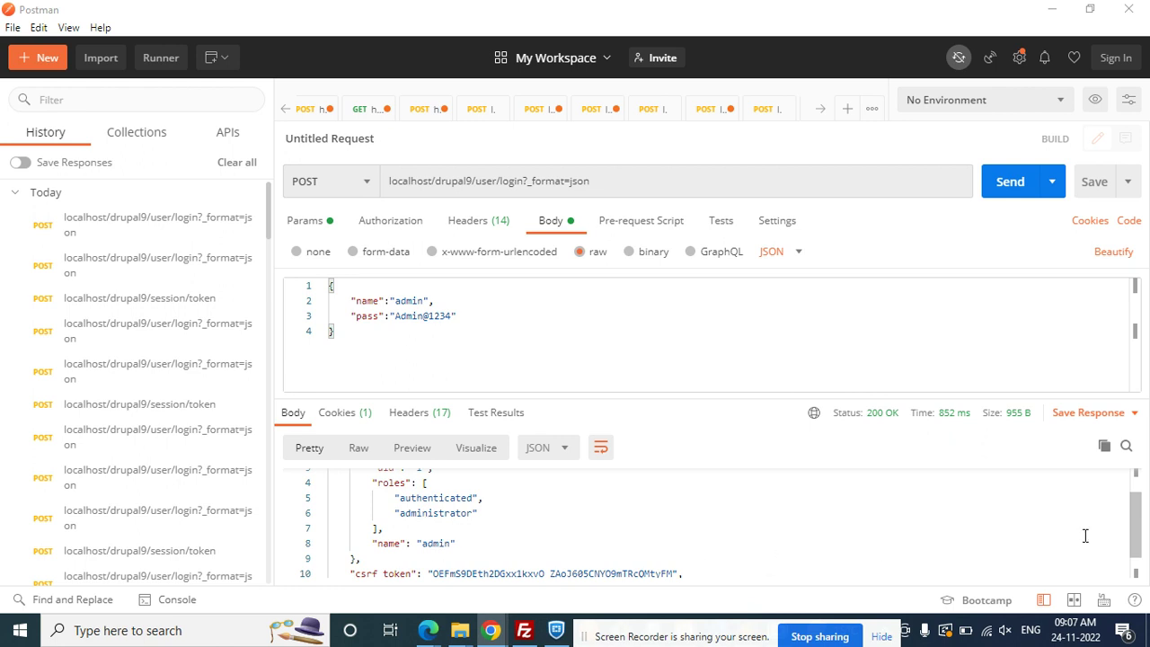
drag(1132, 537, 1133, 561)
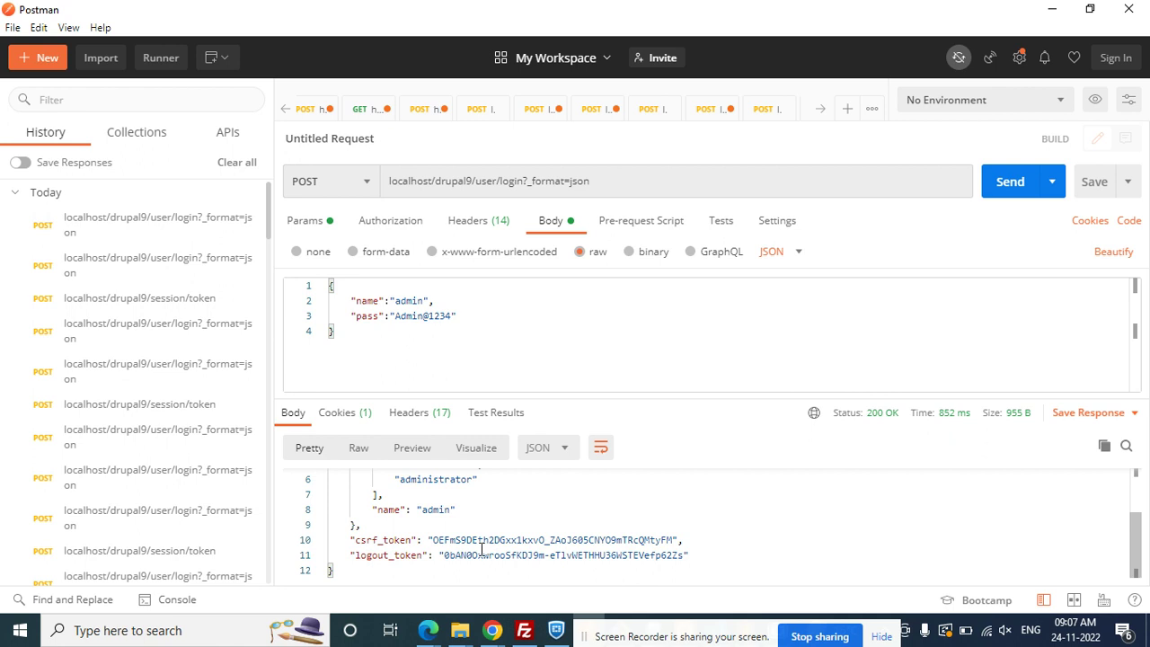
drag(690, 555, 467, 555)
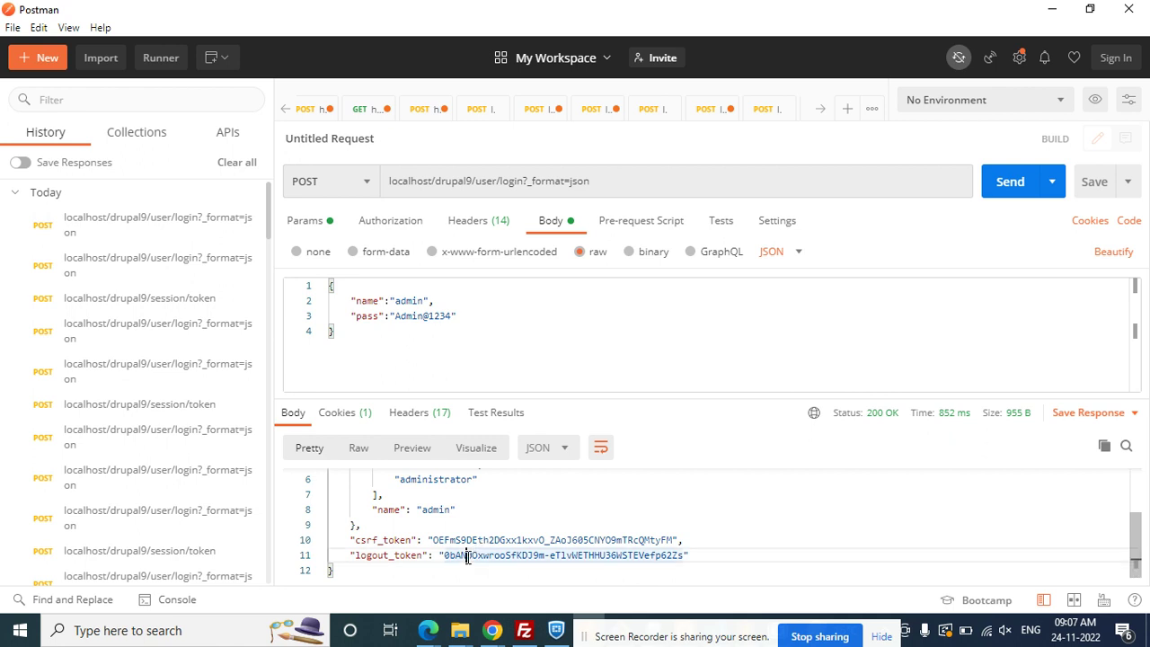